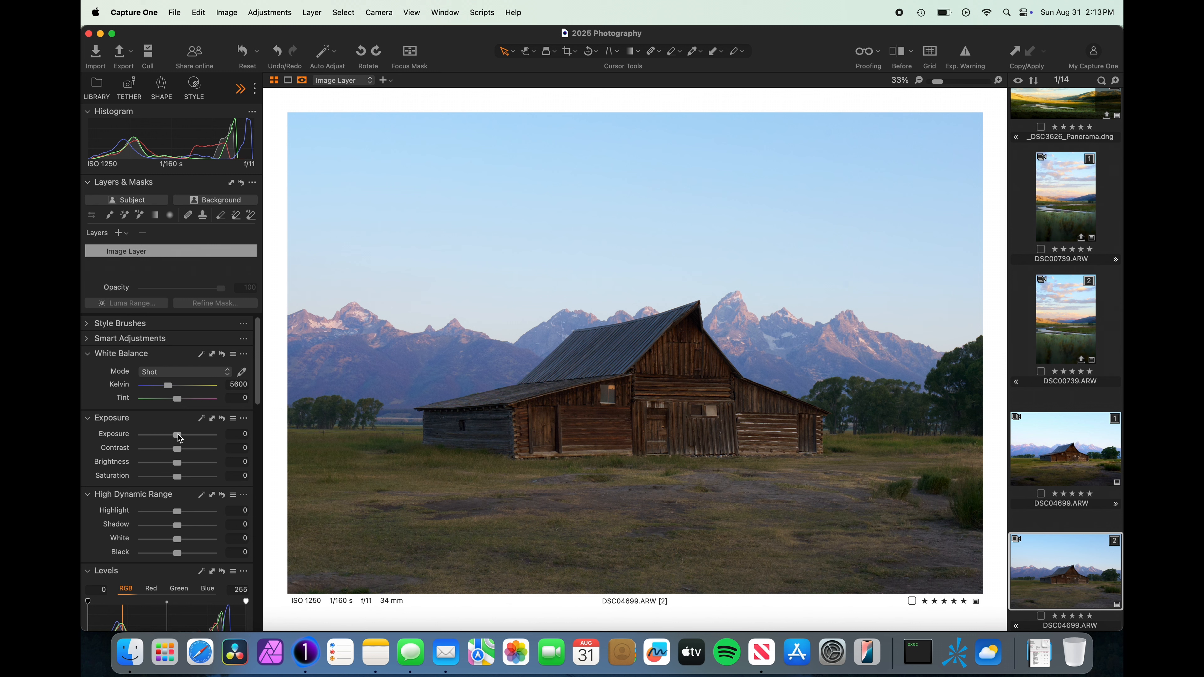
Raise Exposure to 0.73 and Contrast to 18 on the barn photo.
drag(179, 438, 185, 439)
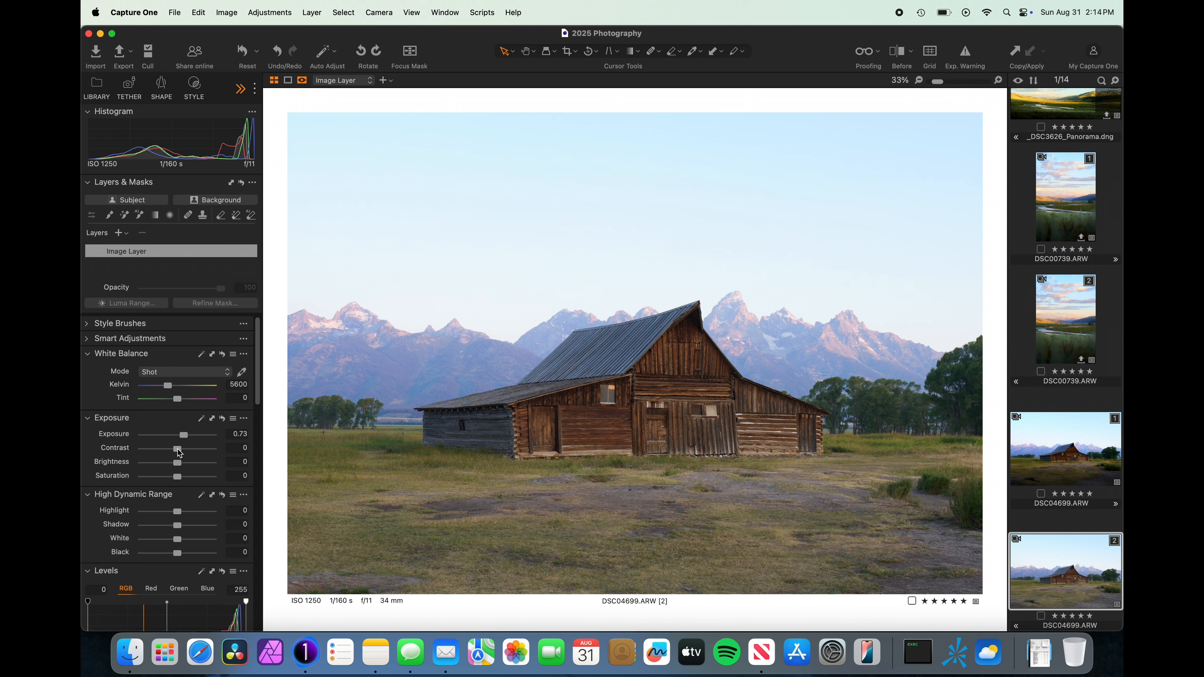
drag(178, 451, 189, 453)
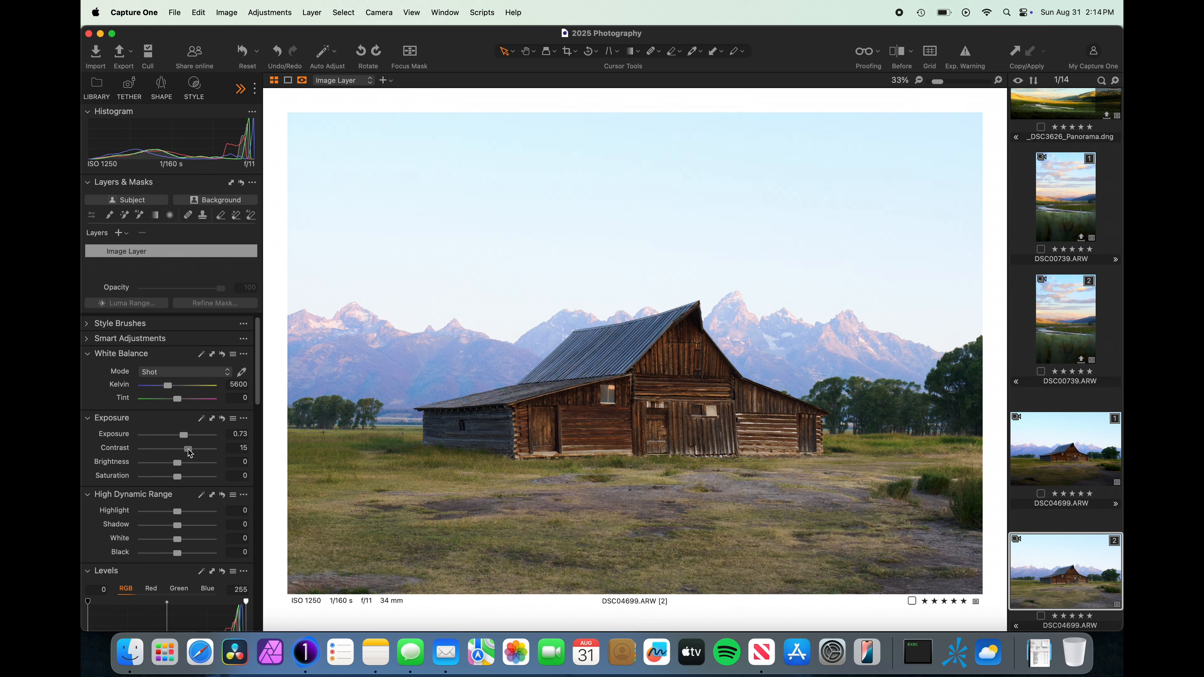
drag(189, 453, 191, 453)
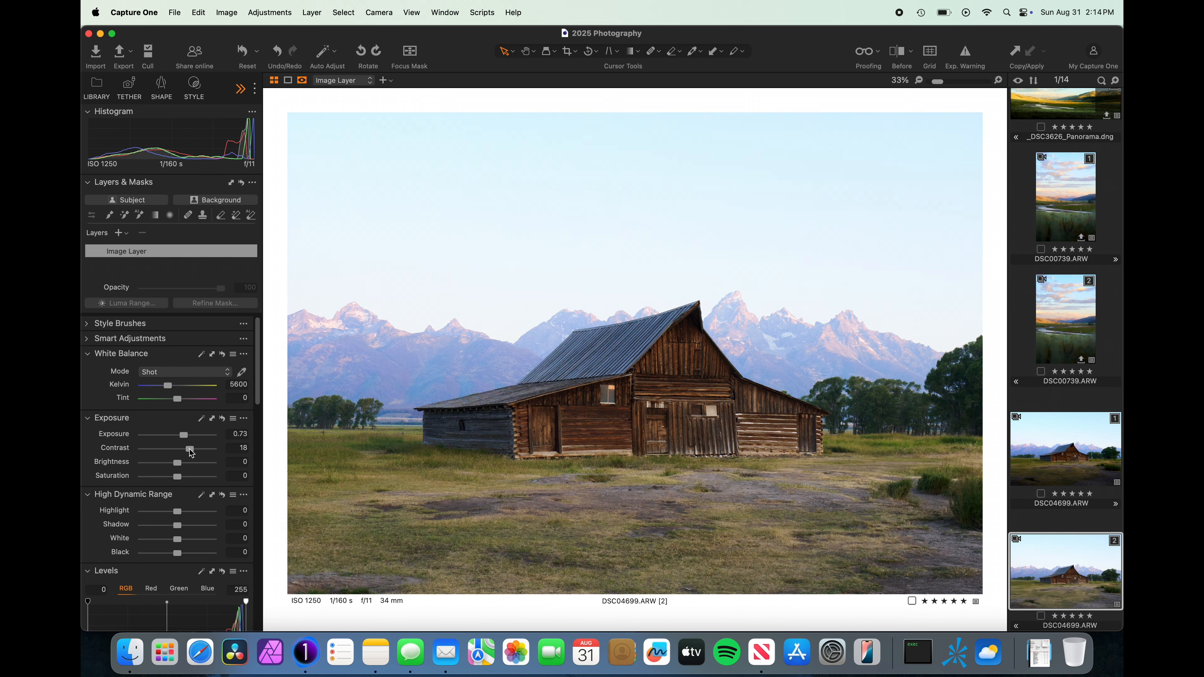
scroll(201, 484, down, 4)
scroll(201, 484, down, 1)
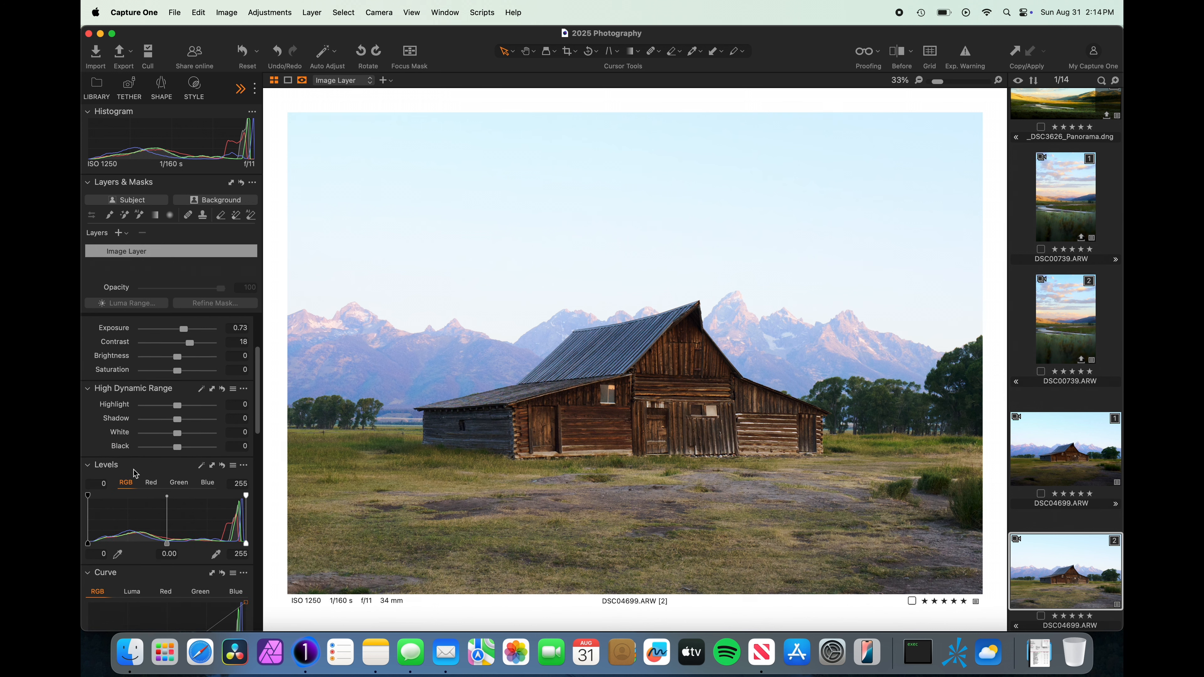
Move the Levels black point to 5 to deepen the shadows.
scroll(135, 473, up, 3)
scroll(182, 440, down, 3)
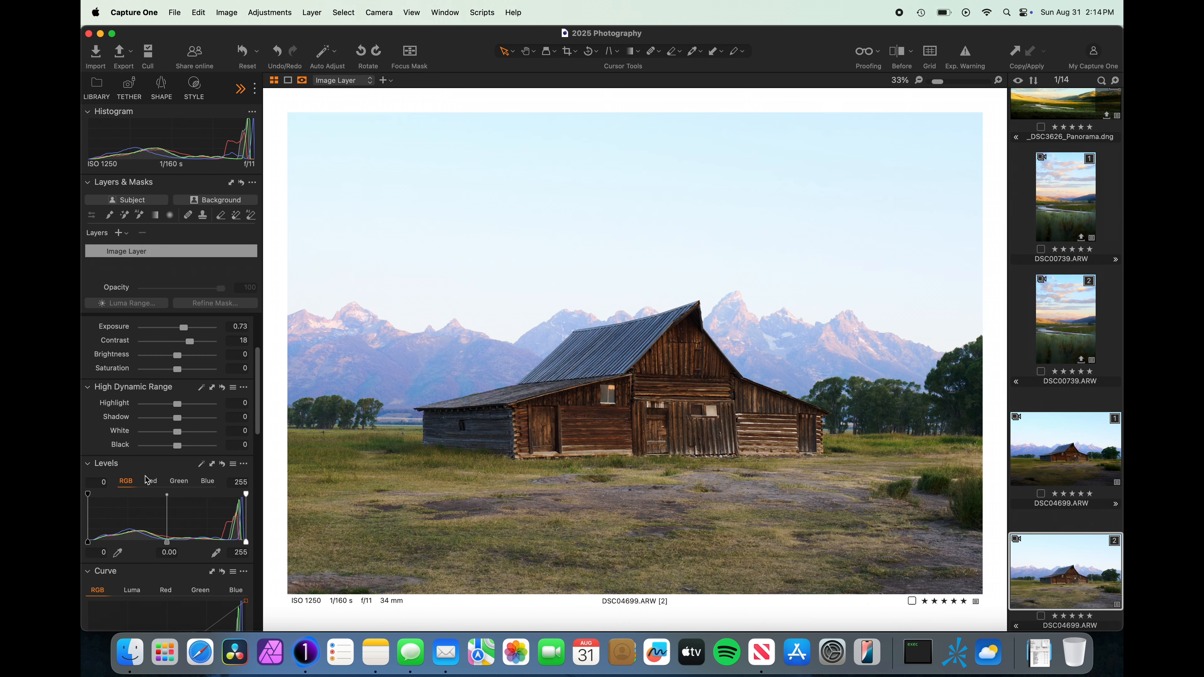
drag(89, 542, 92, 543)
Raise Saturation to 29 for richer colour.
drag(177, 370, 188, 372)
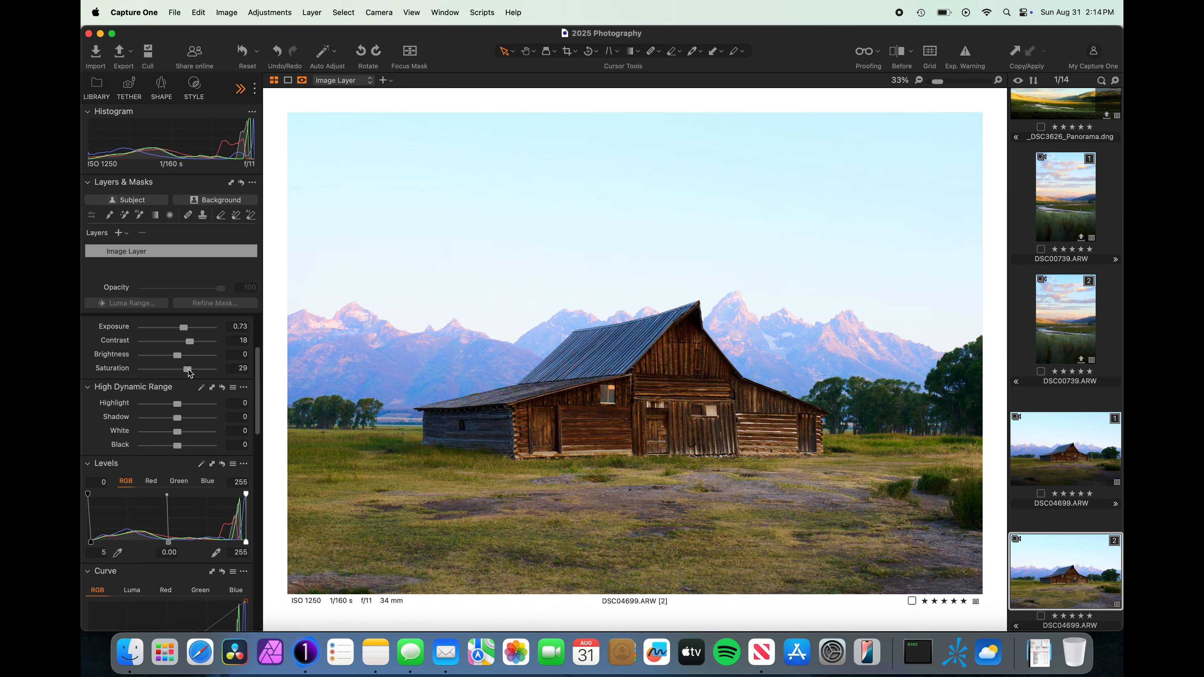
scroll(361, 322, up, 5)
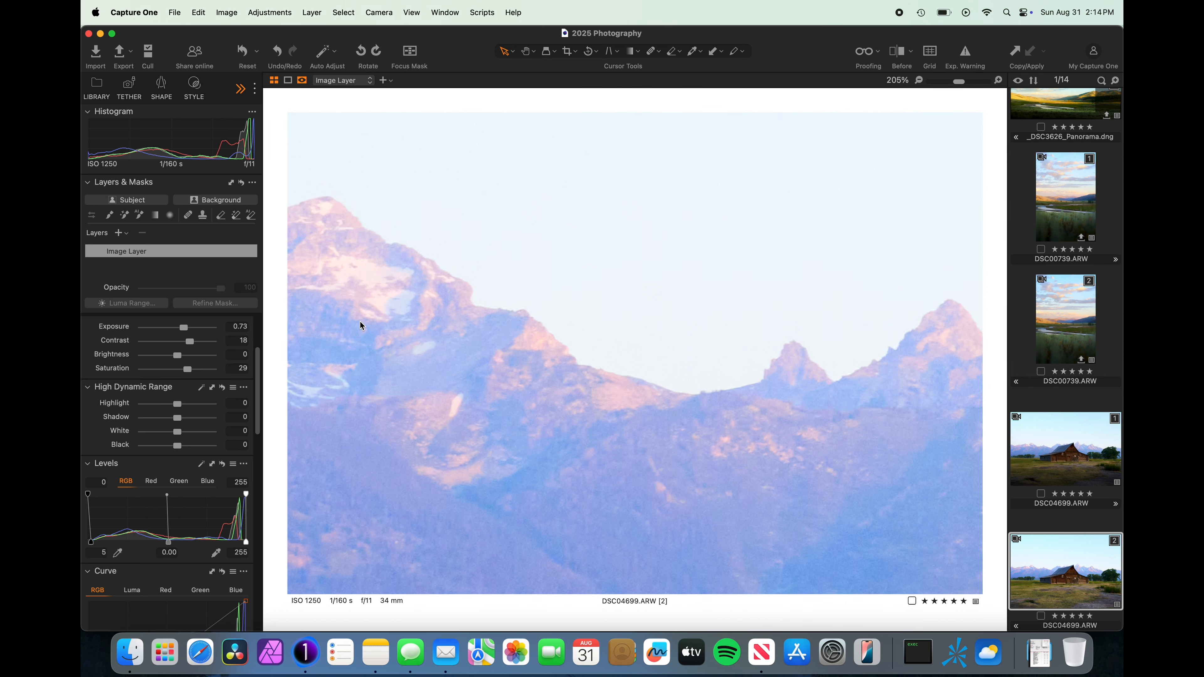
scroll(611, 424, up, 1)
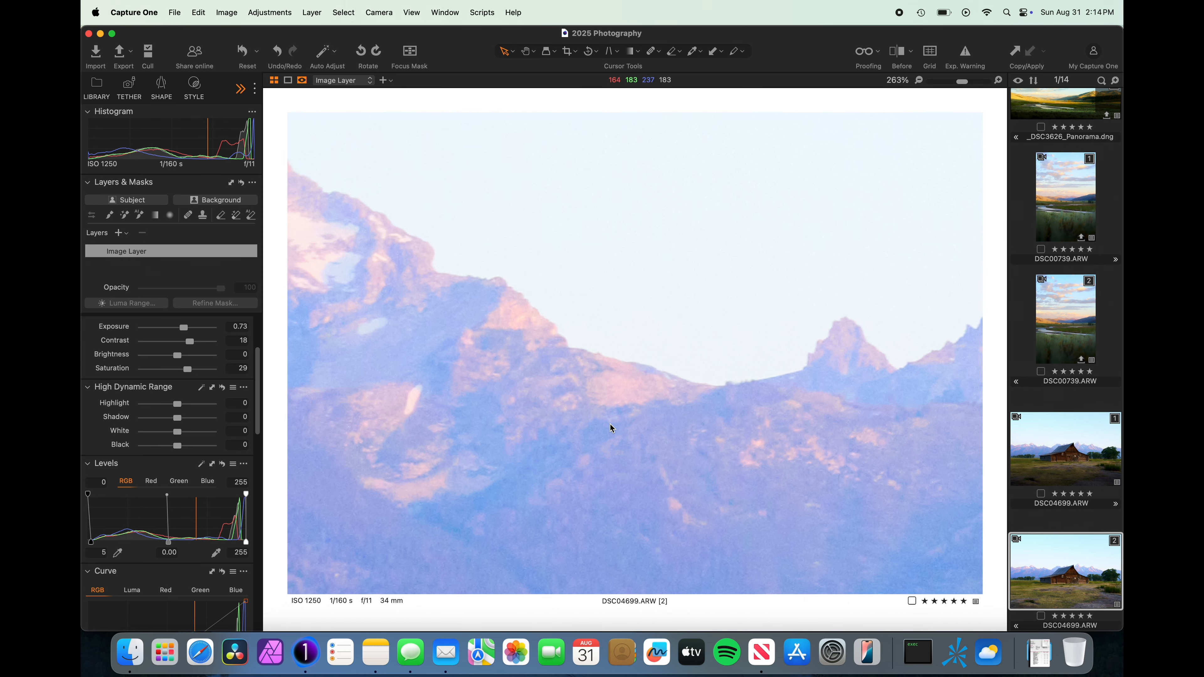
scroll(611, 425, down, 6)
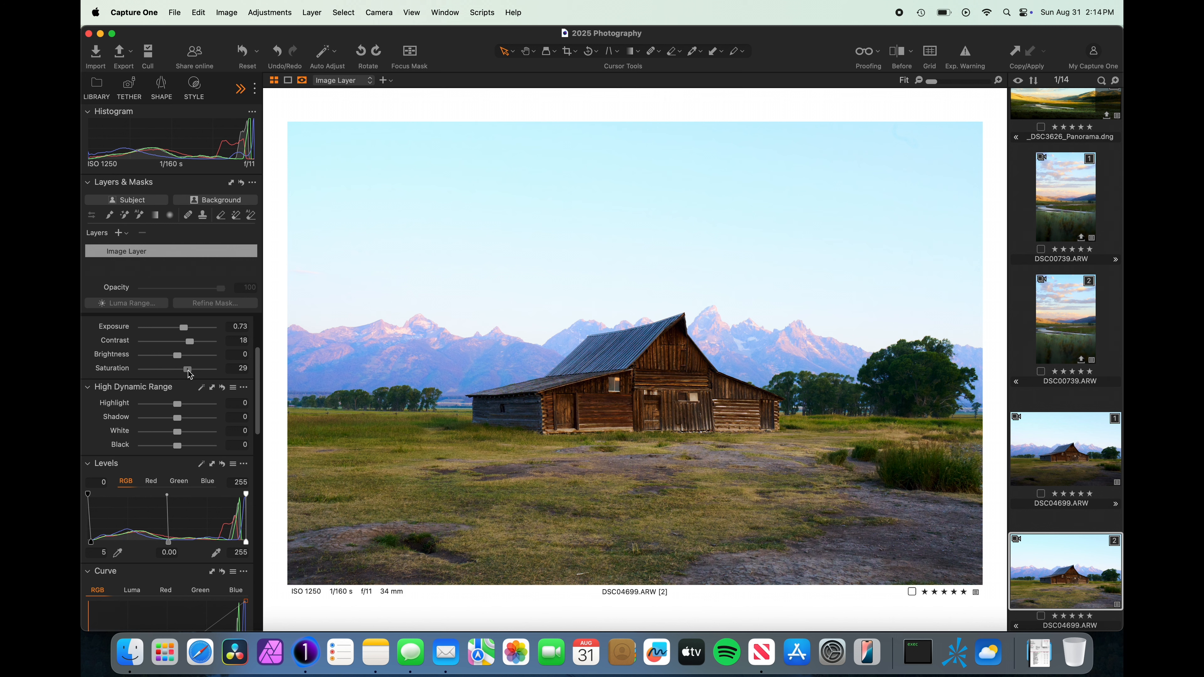
Ease Contrast back to 15 and push Saturation up to 37.
click(189, 374)
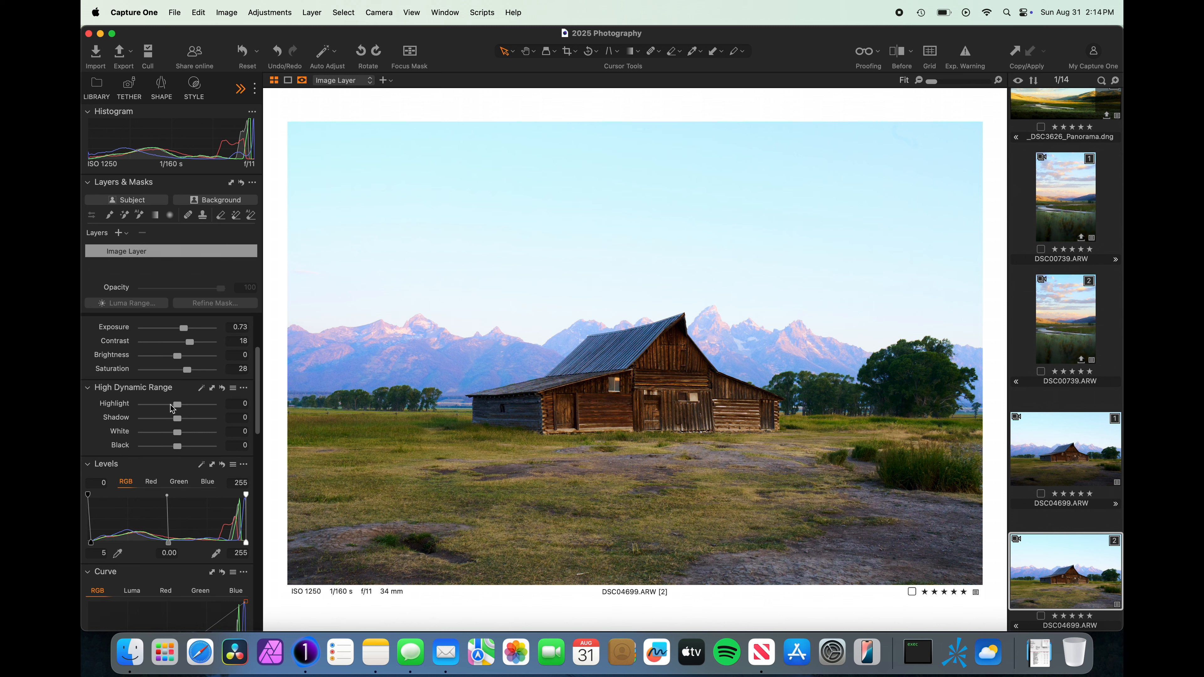
scroll(170, 405, up, 2)
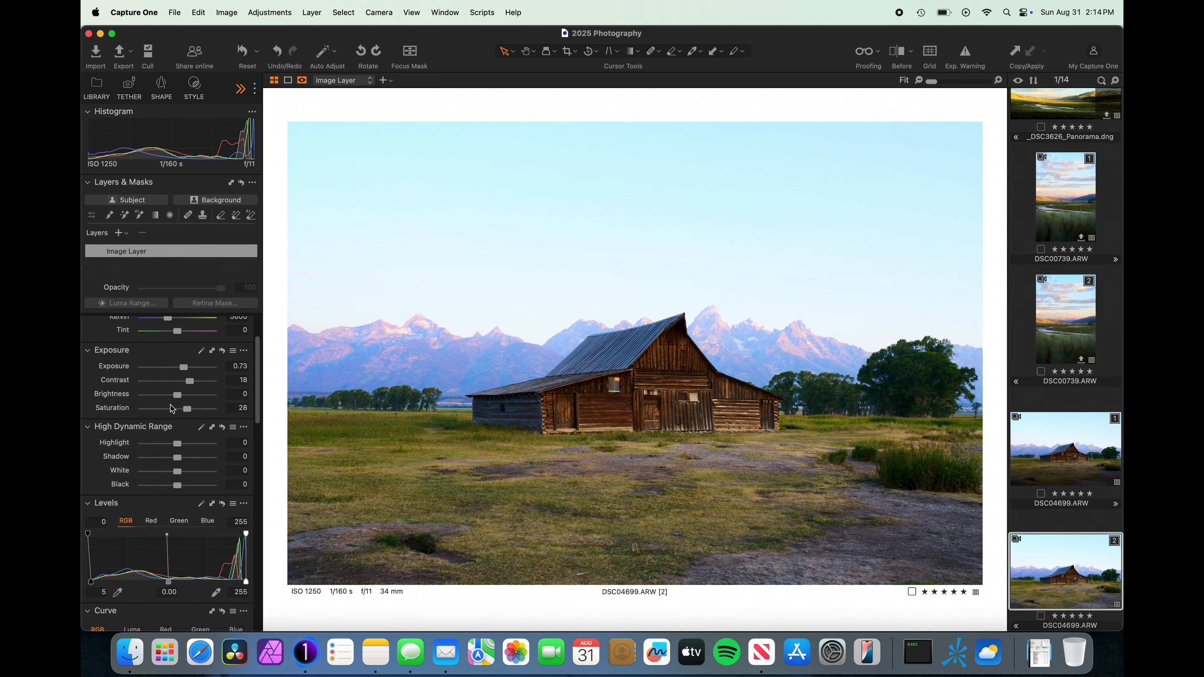
click(191, 382)
drag(191, 385, 190, 386)
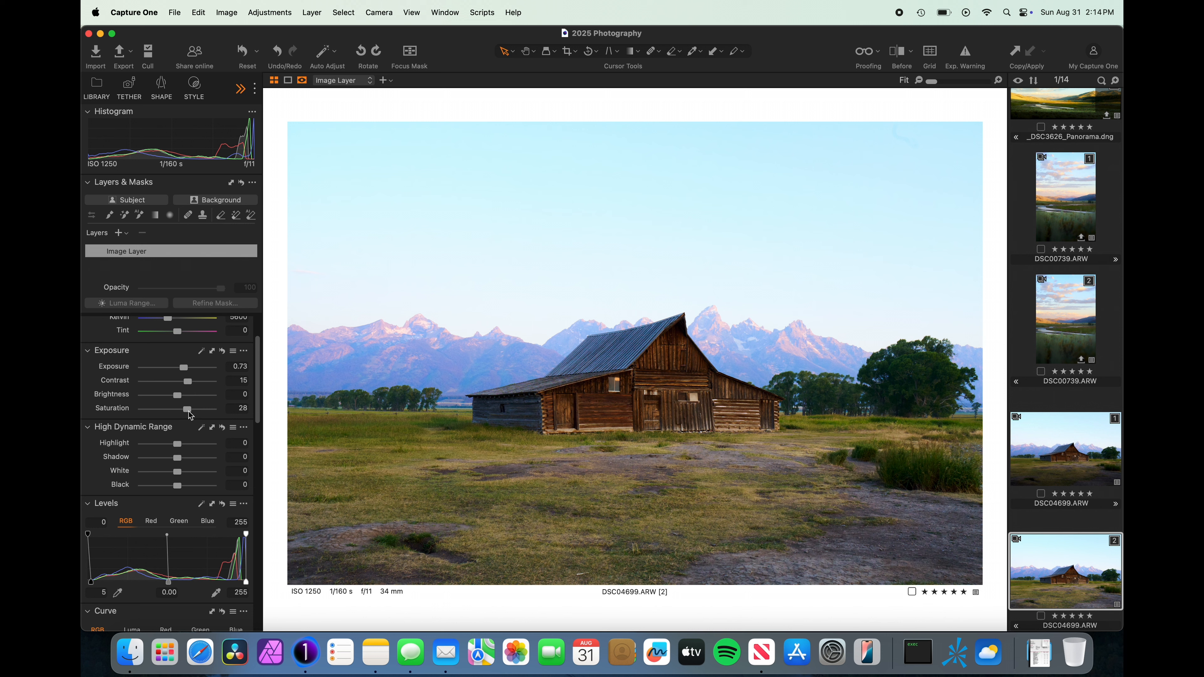
drag(190, 414, 193, 414)
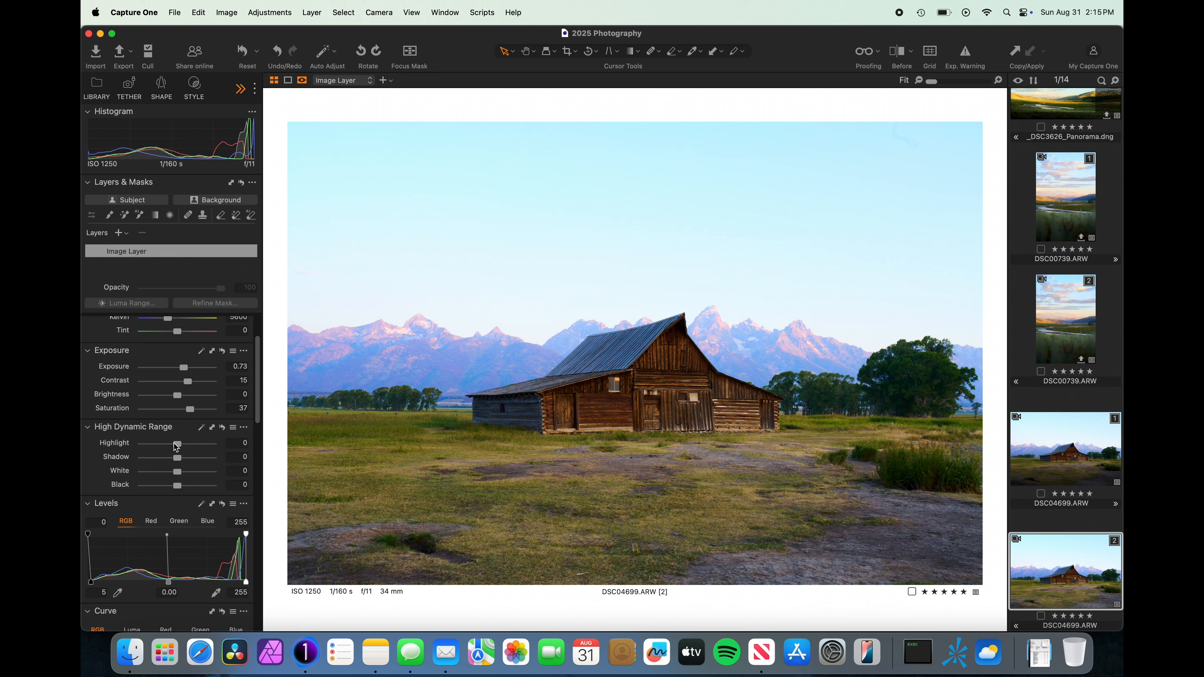
scroll(189, 467, down, 2)
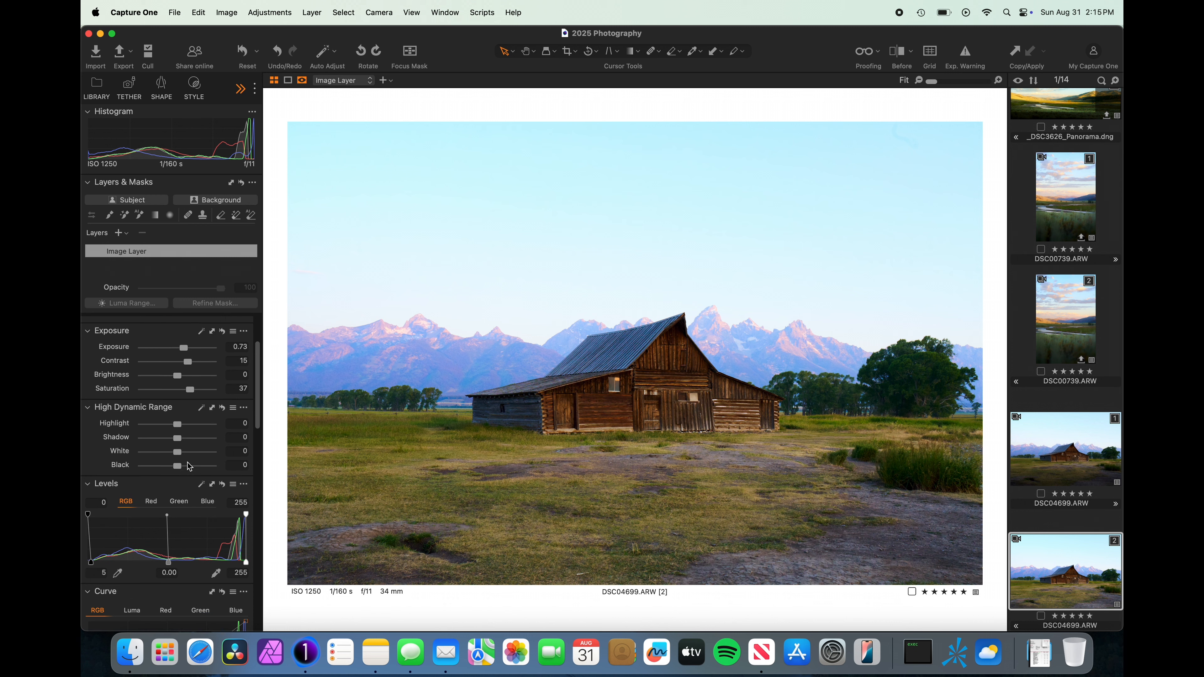
Drag the Clarity slider down to -32 to soften mid-tone detail.
scroll(188, 462, down, 15)
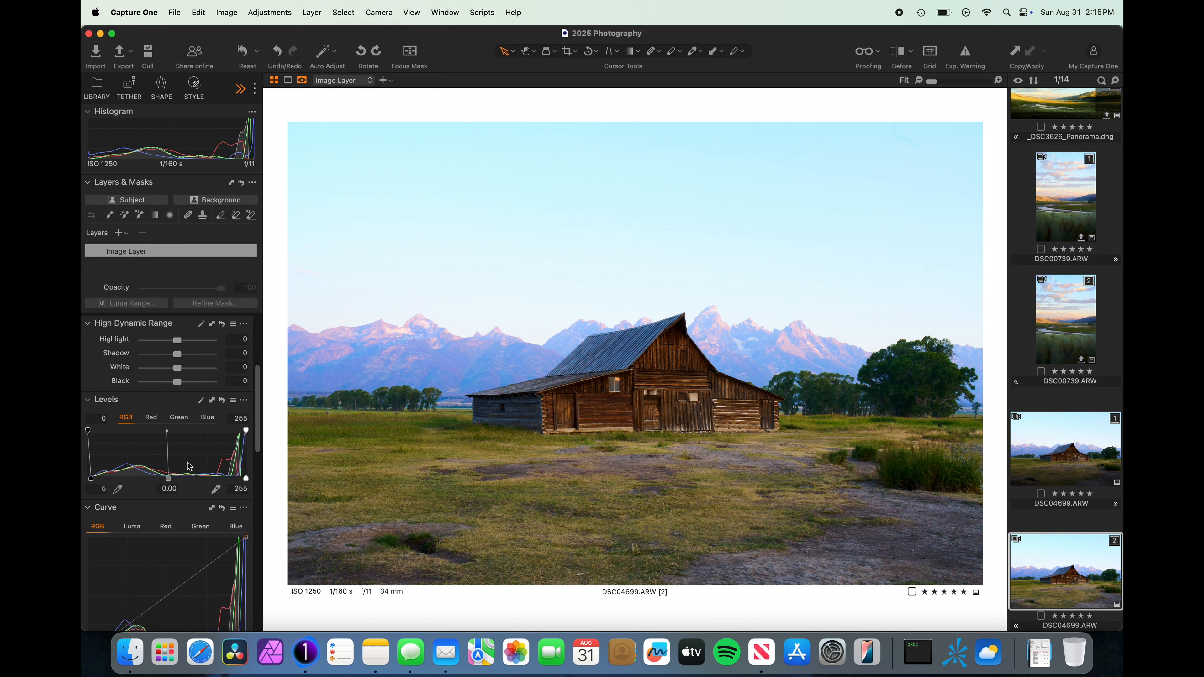
scroll(187, 462, down, 10)
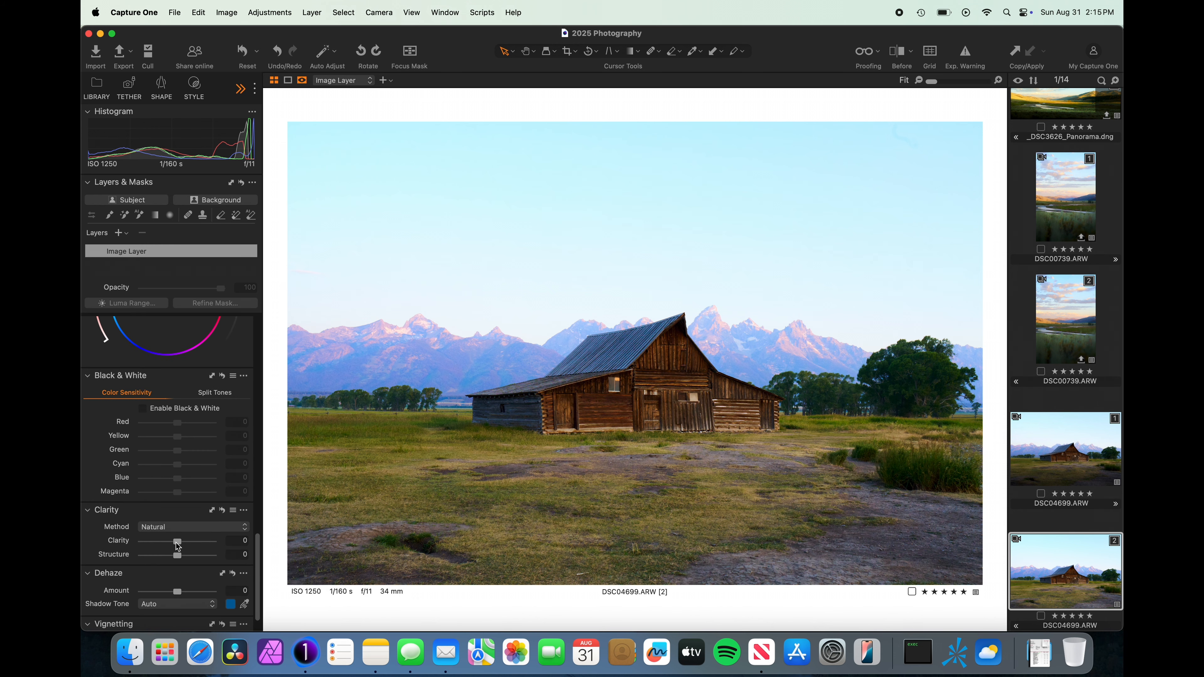
drag(175, 542, 165, 543)
scroll(194, 428, up, 3)
scroll(195, 427, up, 10)
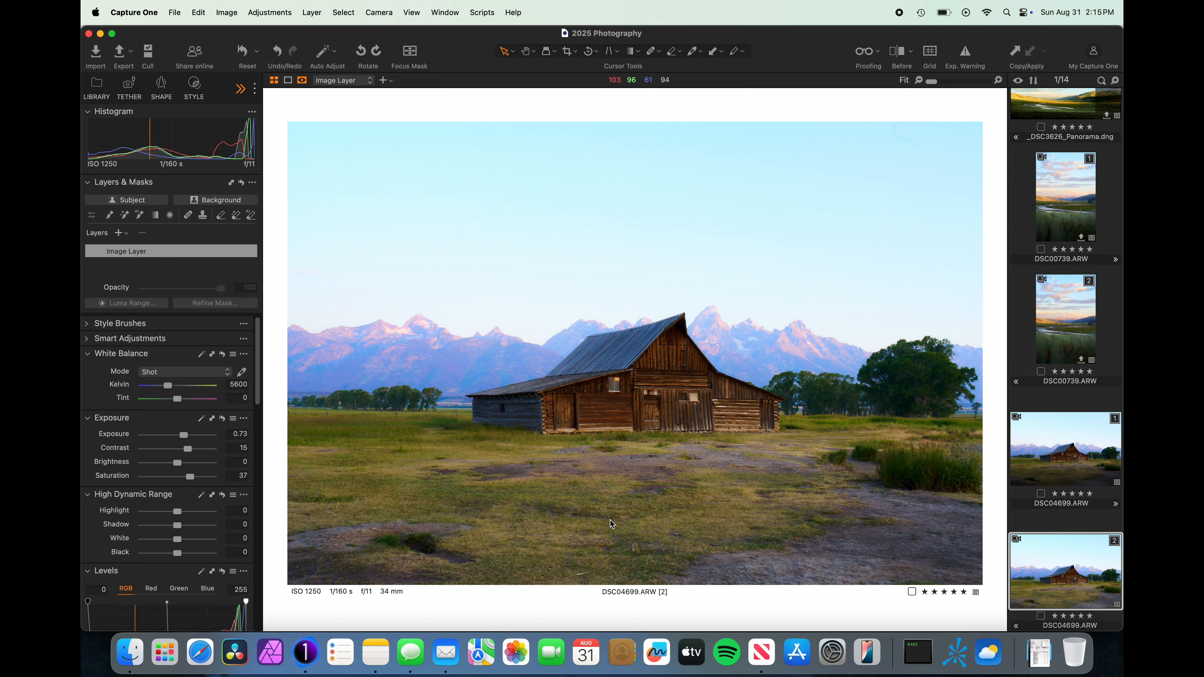
Draw a linear gradient mask up from the bottom and darken it to Exposure -1.1.
key(g)
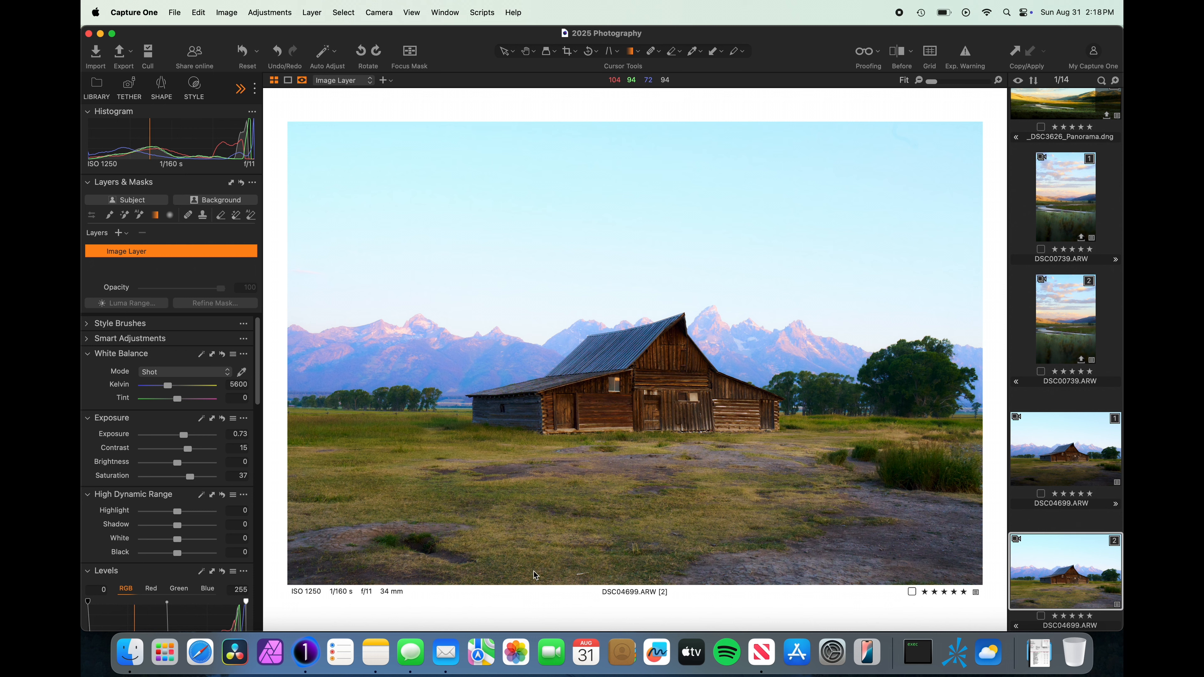
drag(537, 578, 539, 412)
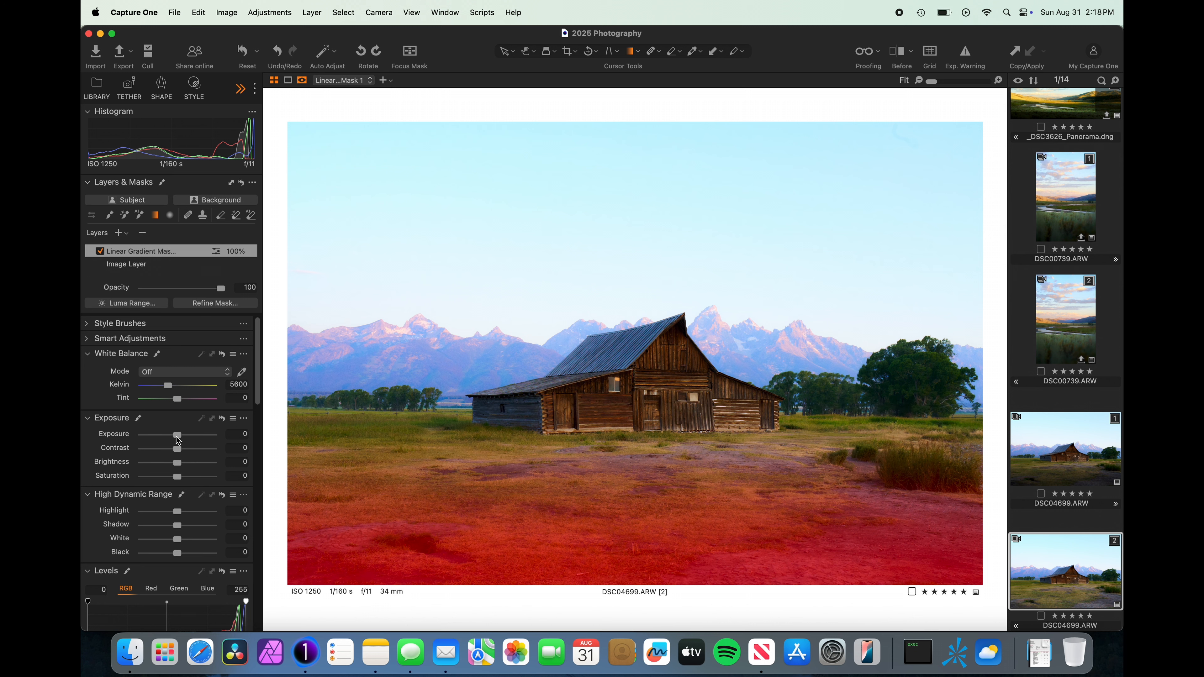
drag(179, 439, 171, 440)
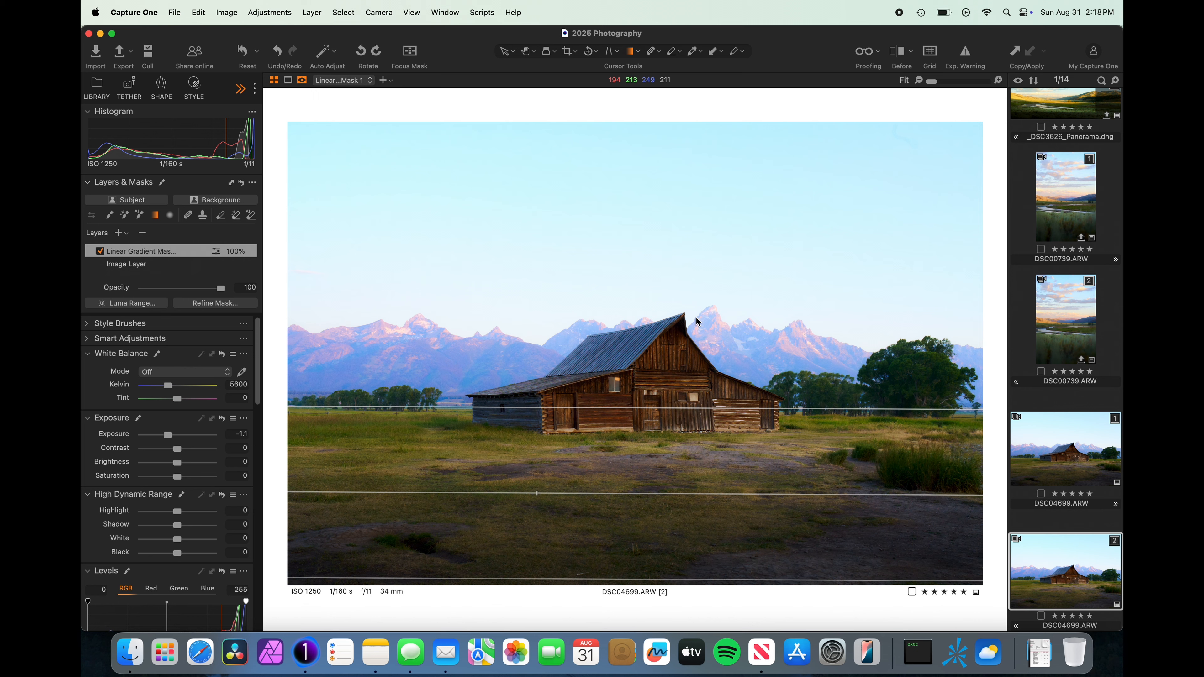
Enlarge the Heal brush and heal the dust spot in the upper-right sky.
scroll(899, 147, up, 2)
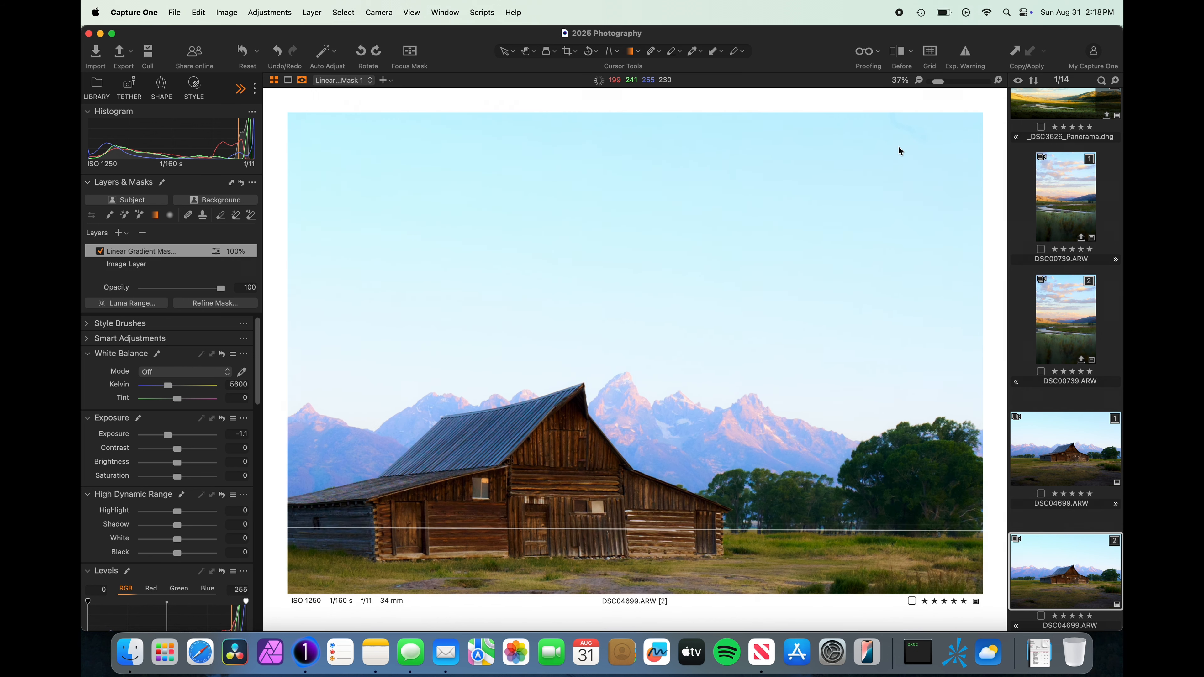
scroll(899, 150, down, 2)
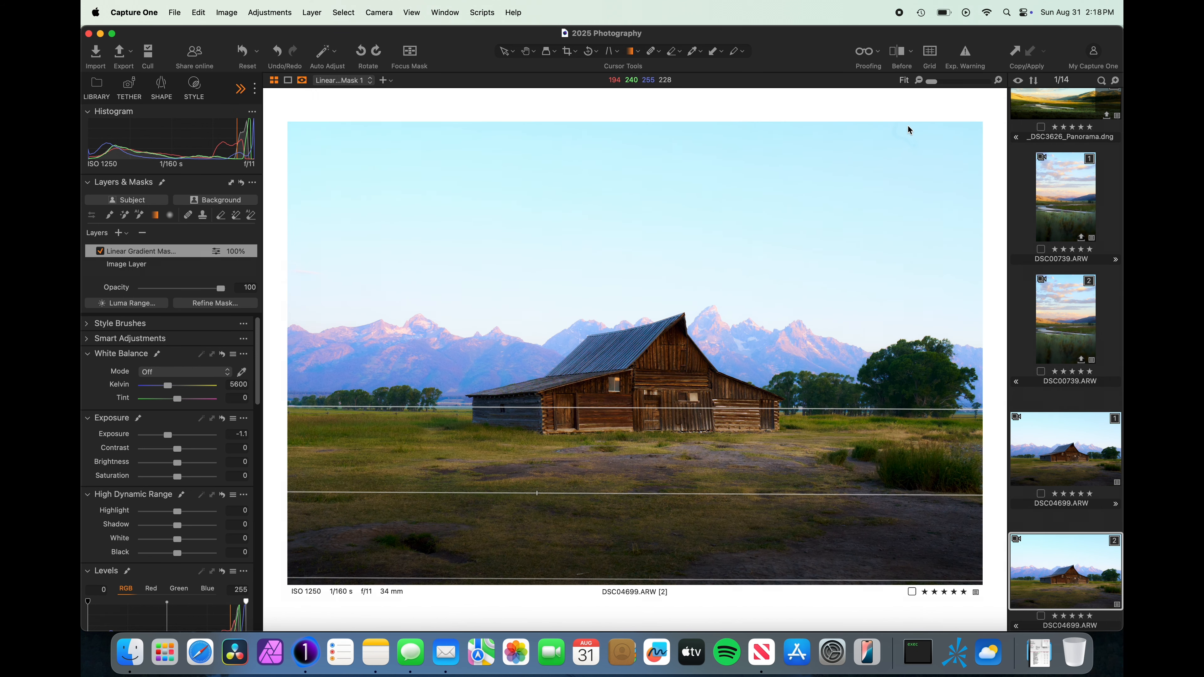
scroll(909, 129, up, 5)
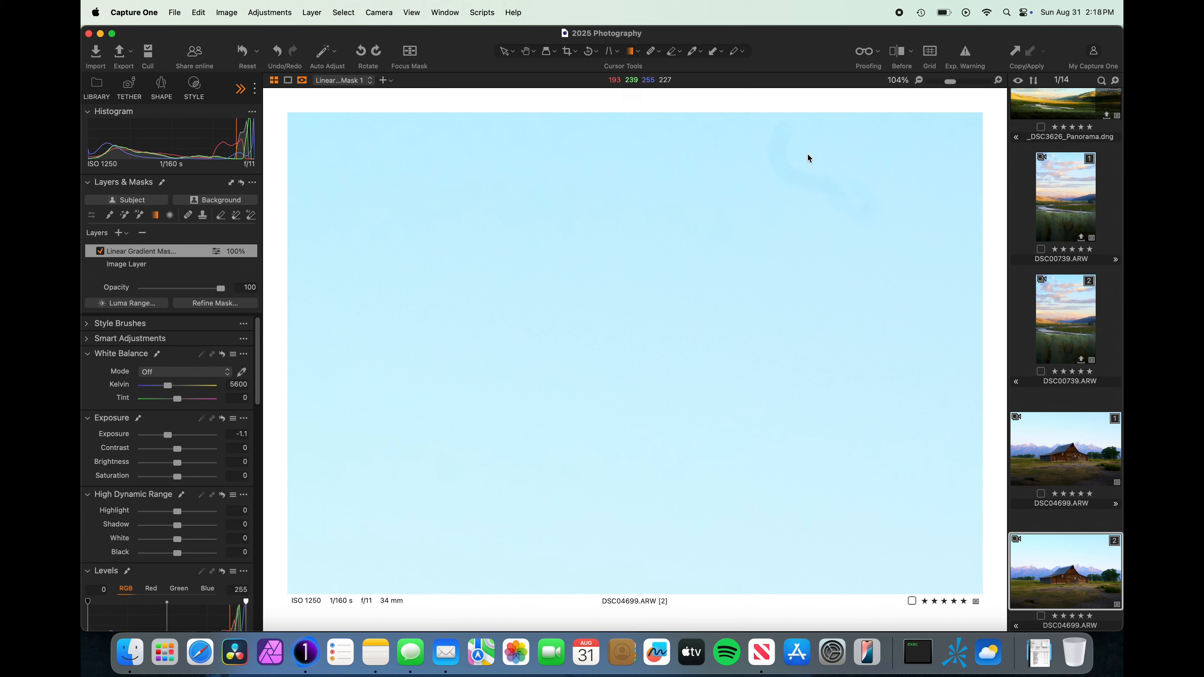
scroll(830, 210, down, 5)
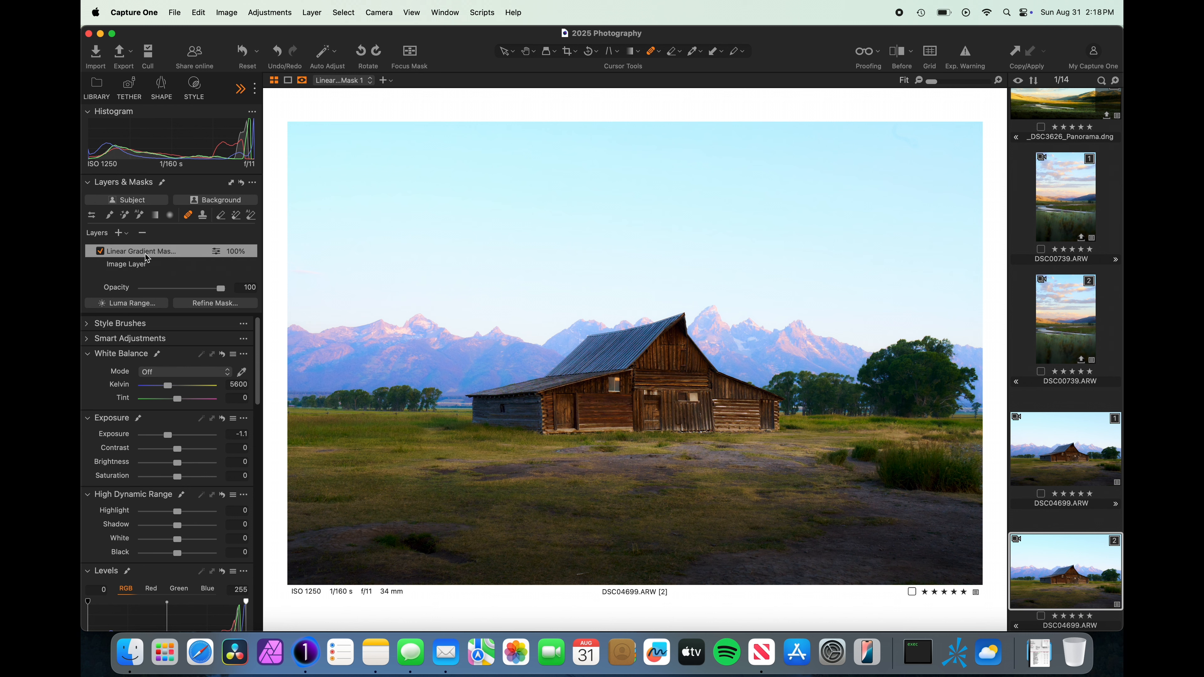
click(92, 216)
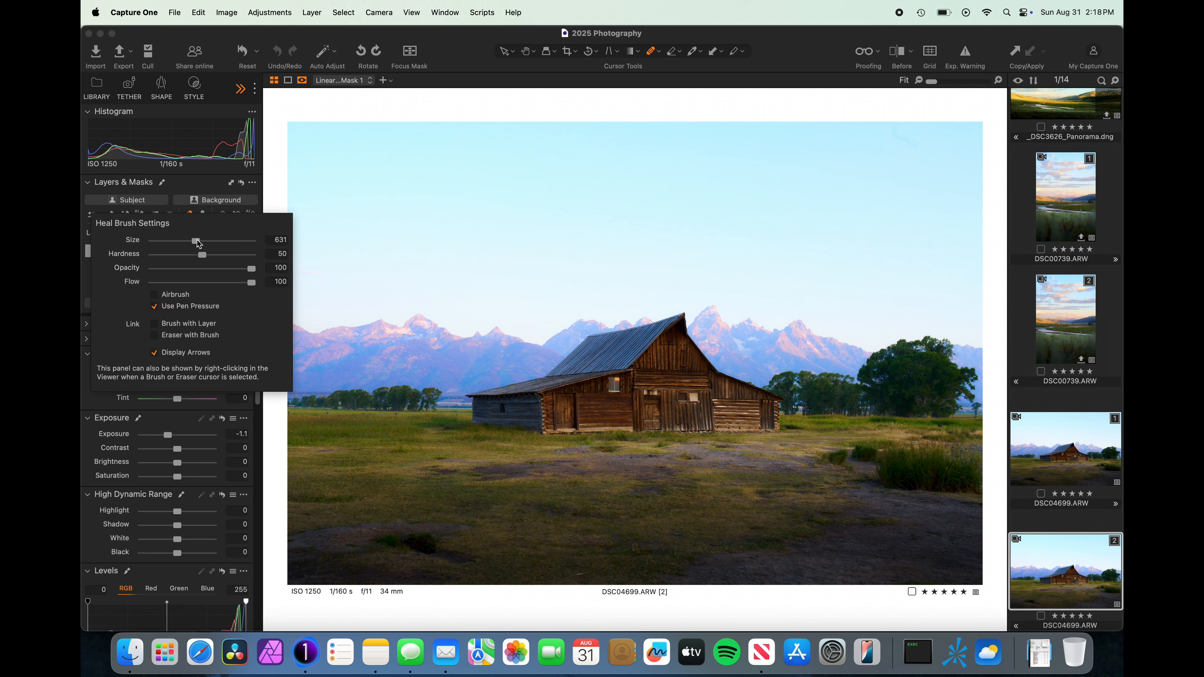
drag(196, 241, 196, 241)
click(651, 202)
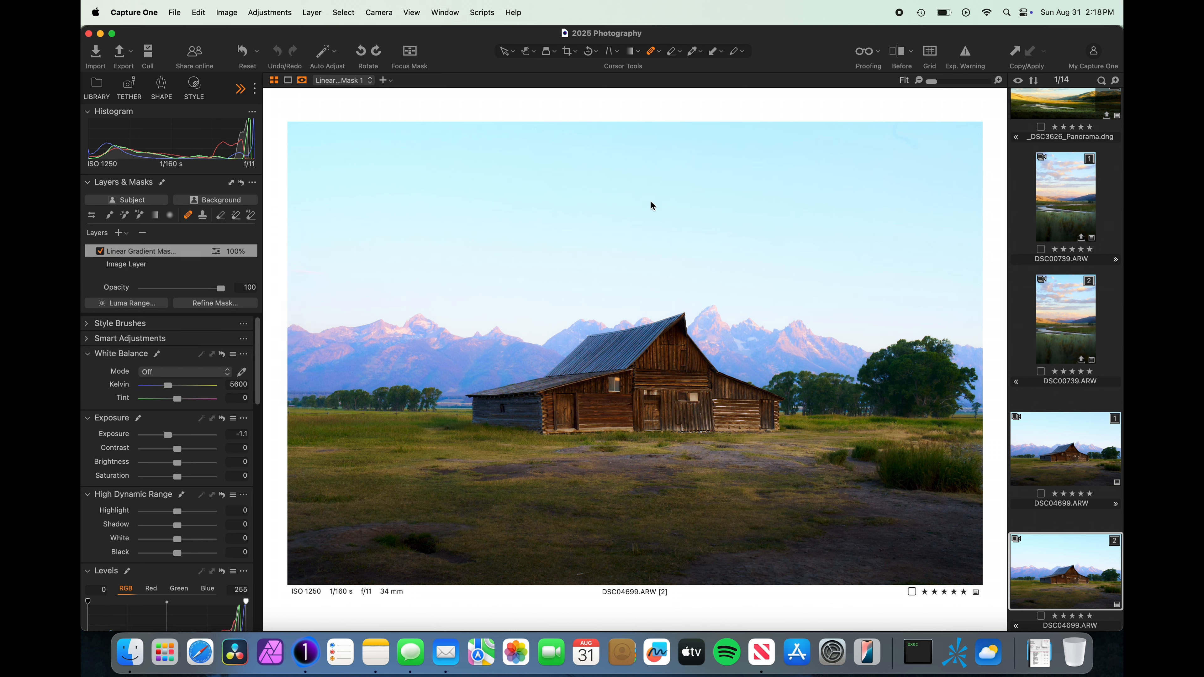
click(891, 135)
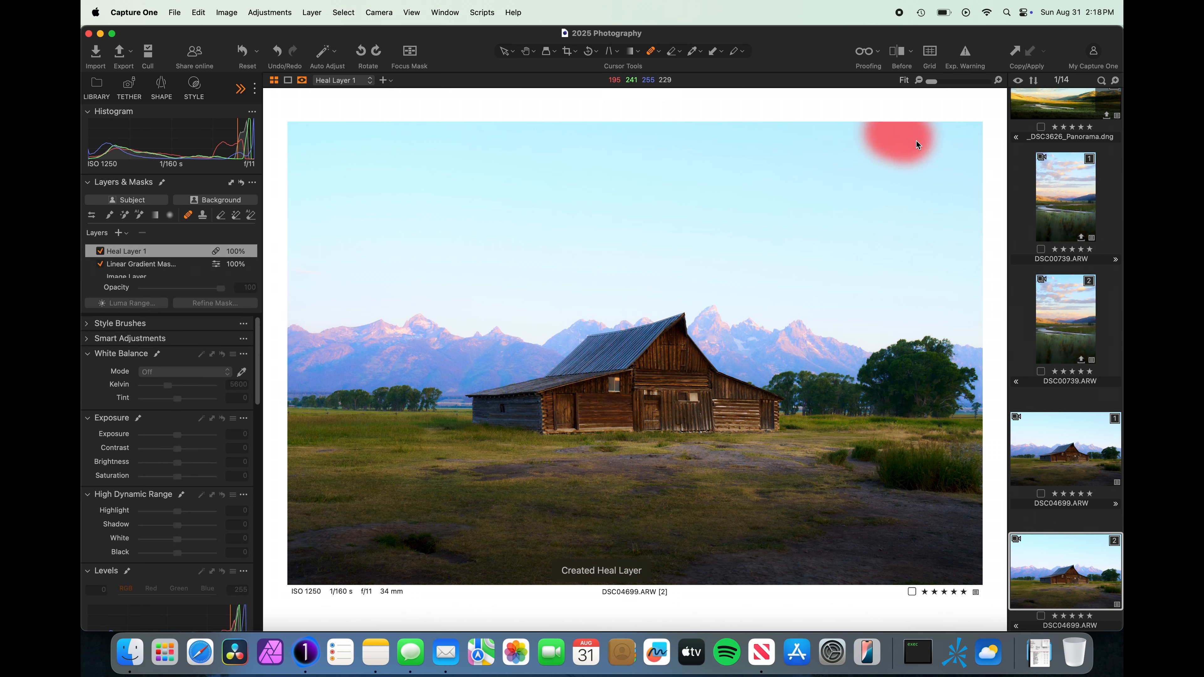